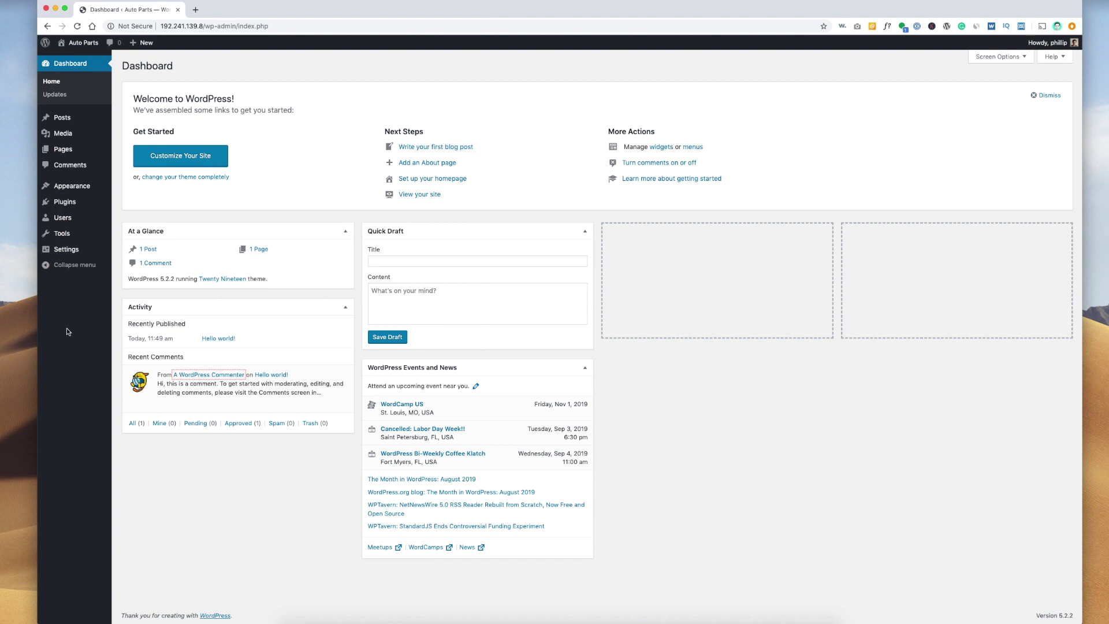
- Search the plugin directory for 'post expire', then install and activate Post Expirator
click(73, 204)
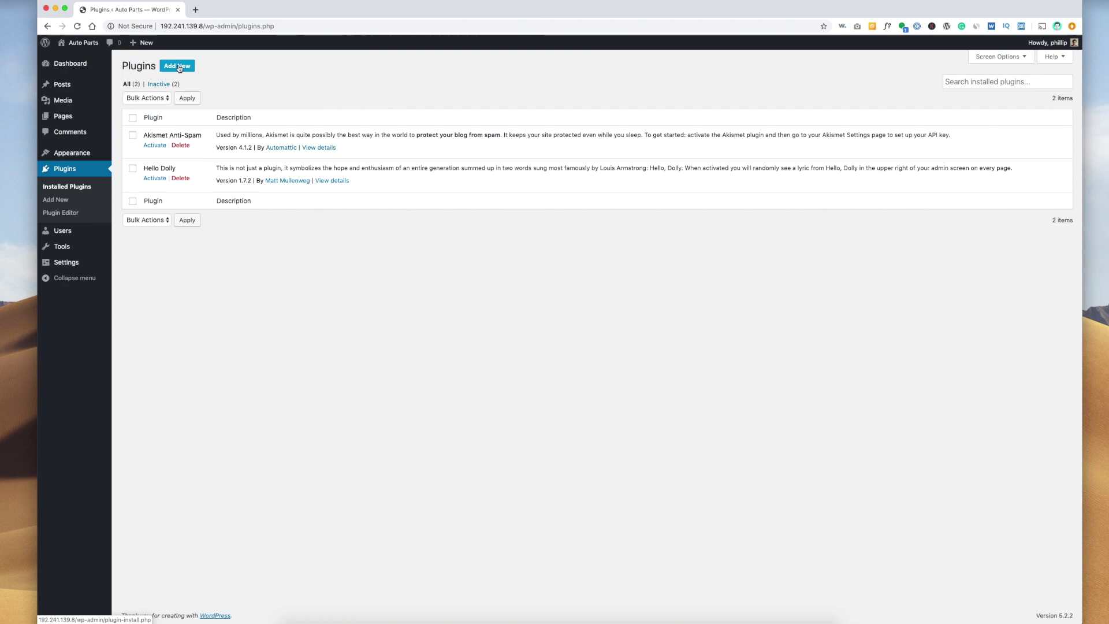
click(182, 66)
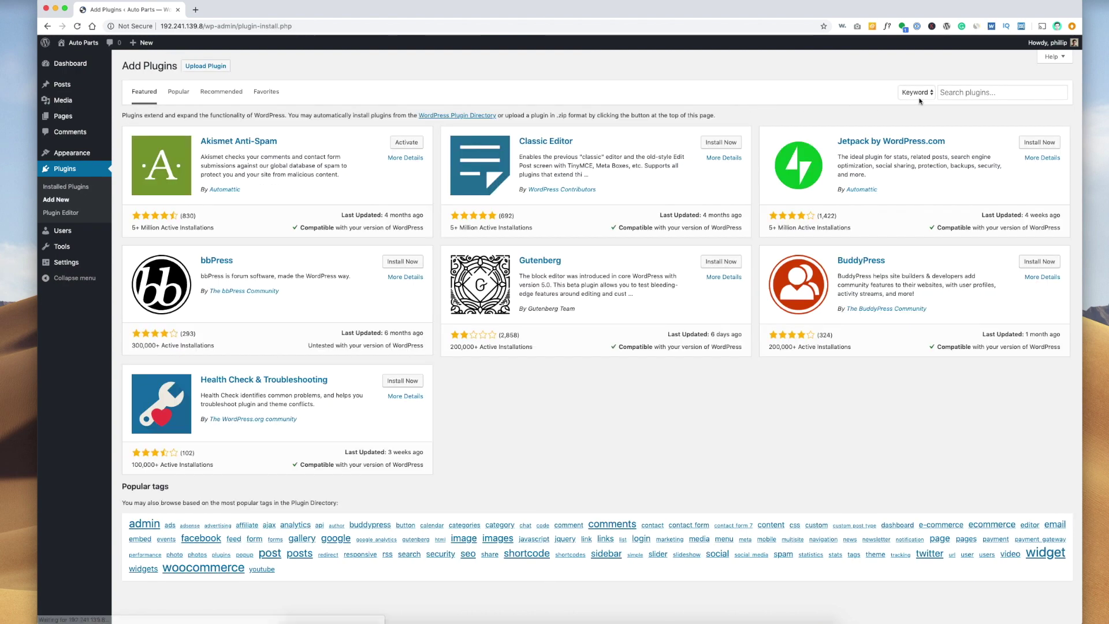
click(954, 93)
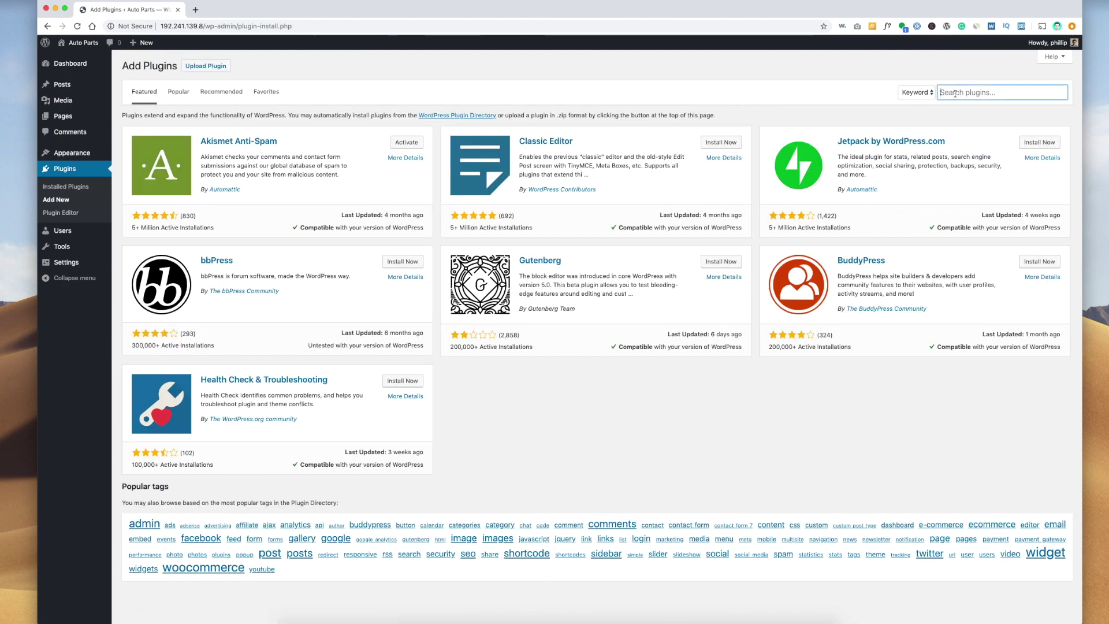
text(post expire)
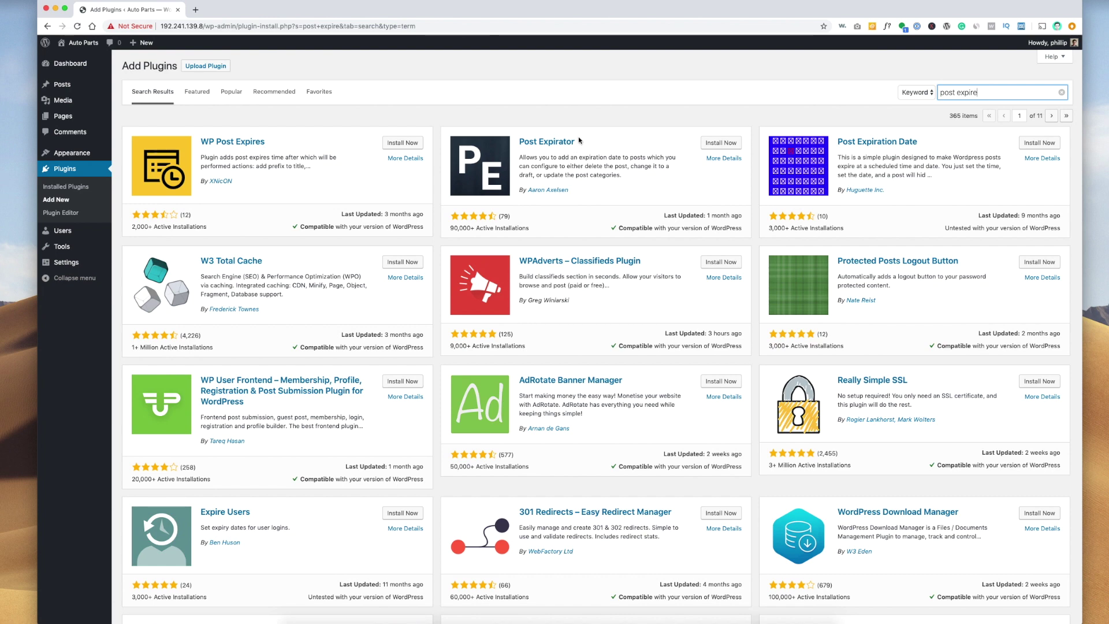
click(708, 144)
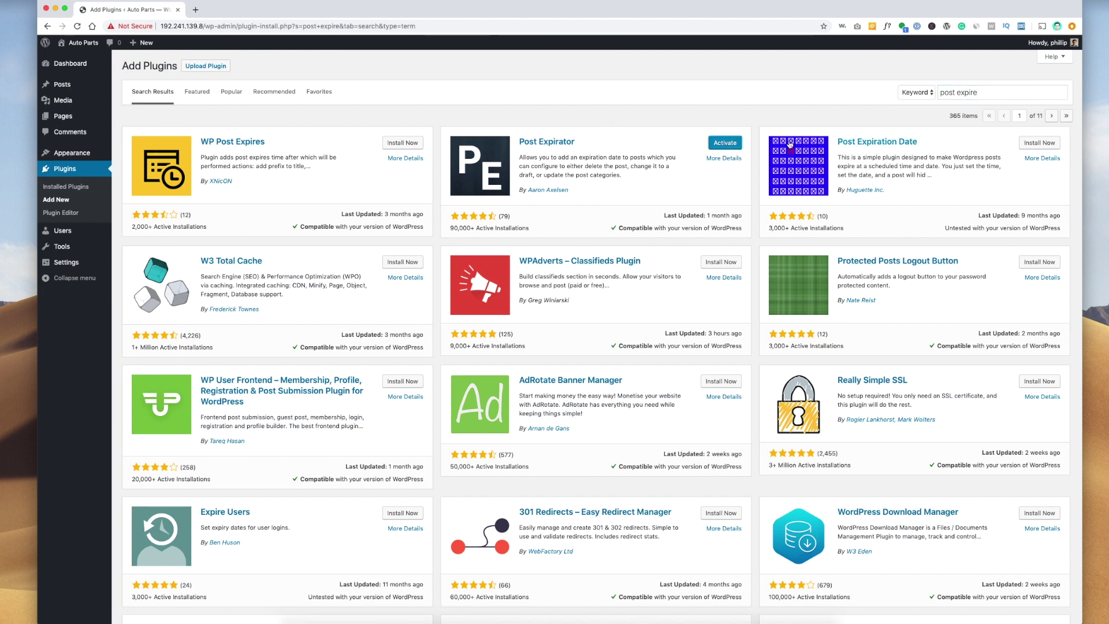
click(733, 144)
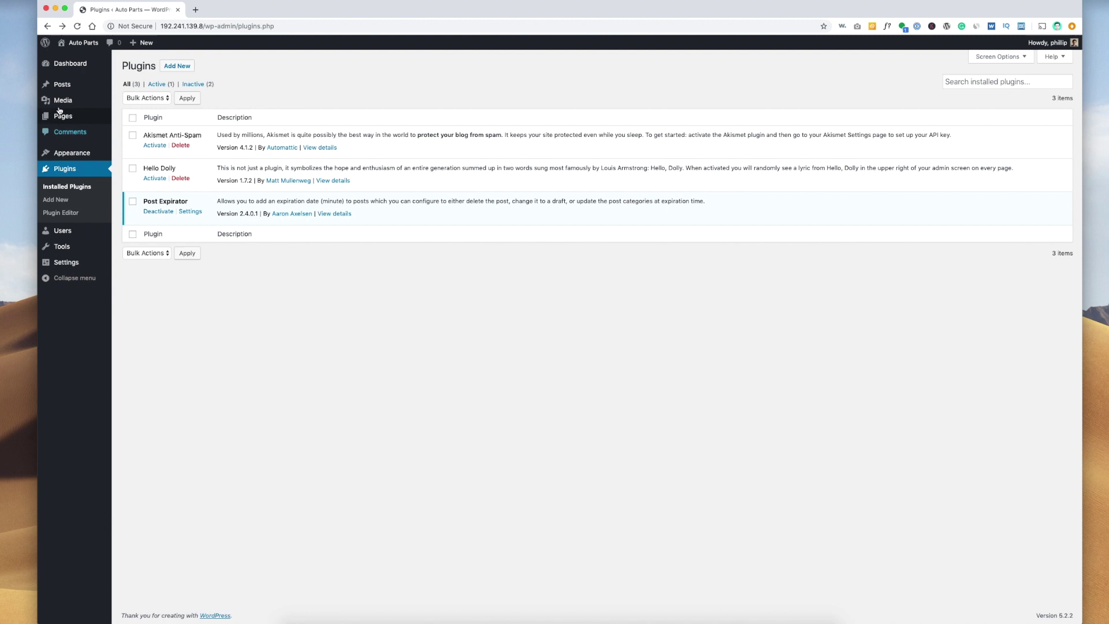
- Open the Hello world! post for editing and enable post expiration
click(68, 87)
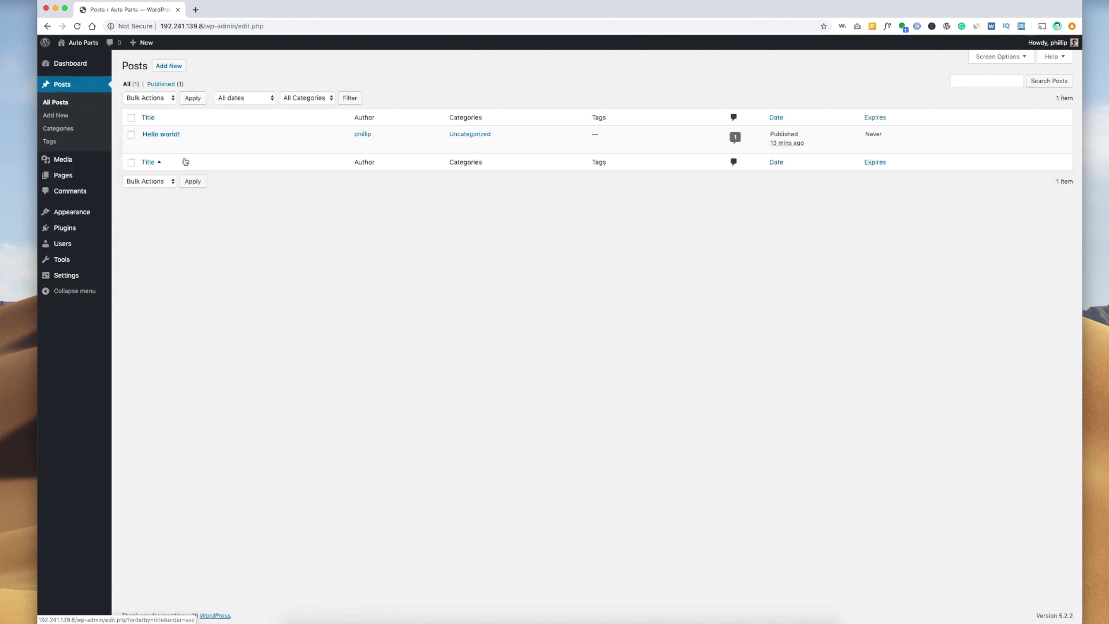
mouse_move(166, 152)
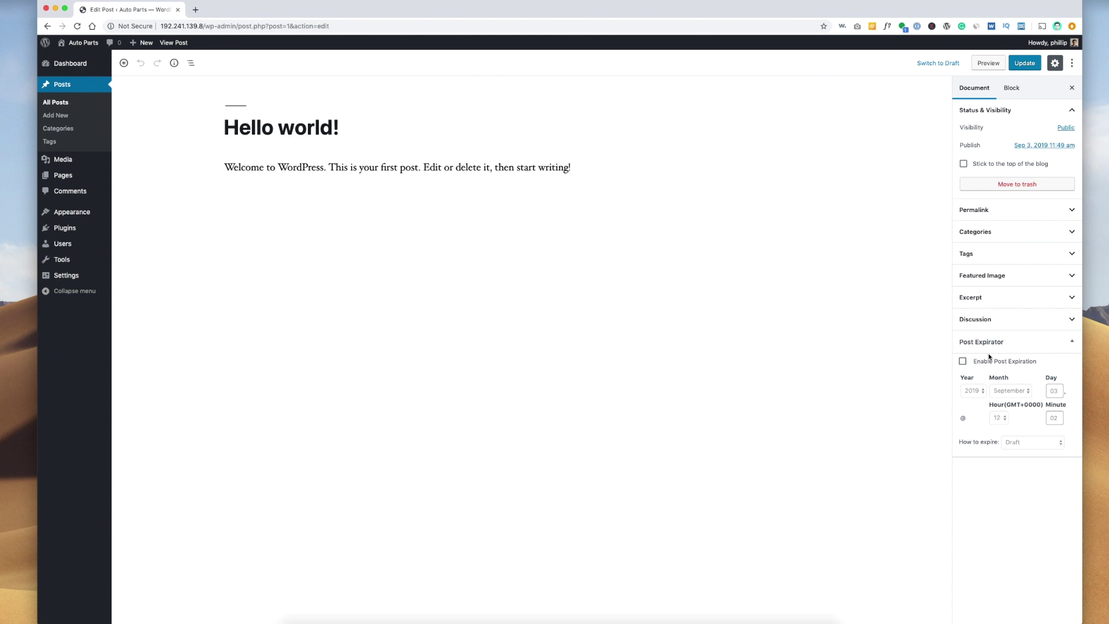
click(962, 361)
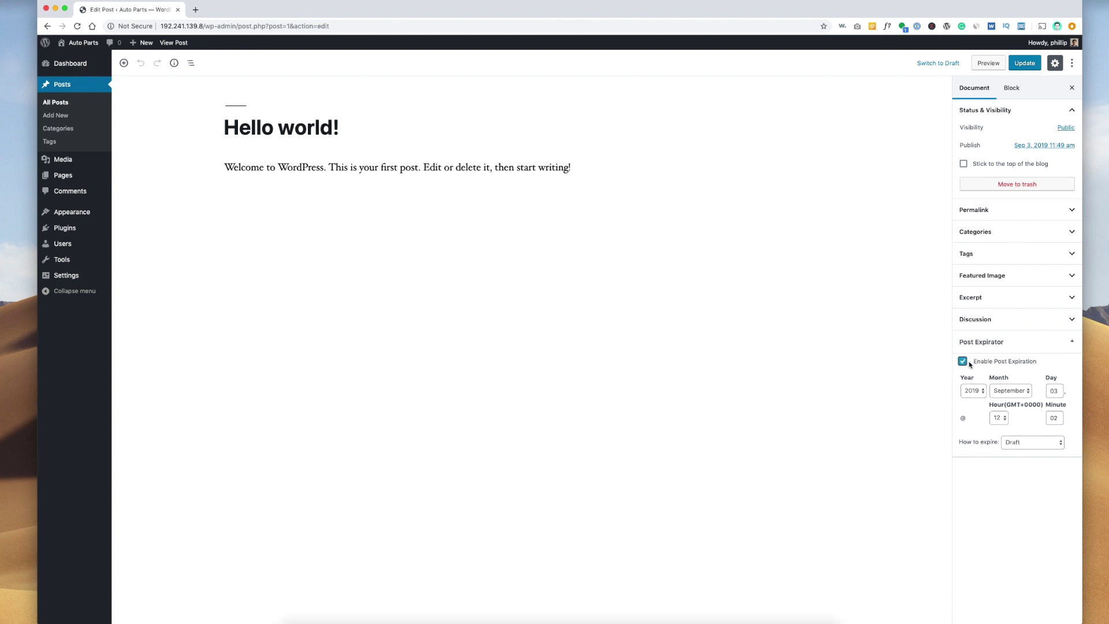
- Set the expiry to December 30 at 12:02, expiring the post to Draft
click(1005, 393)
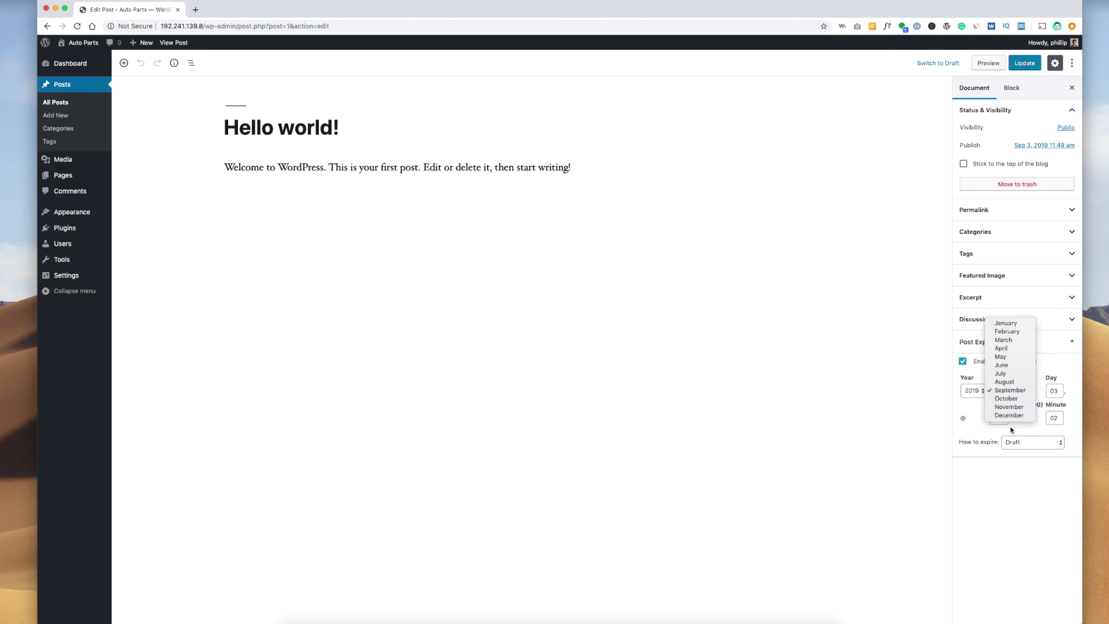
click(1011, 414)
click(1055, 391)
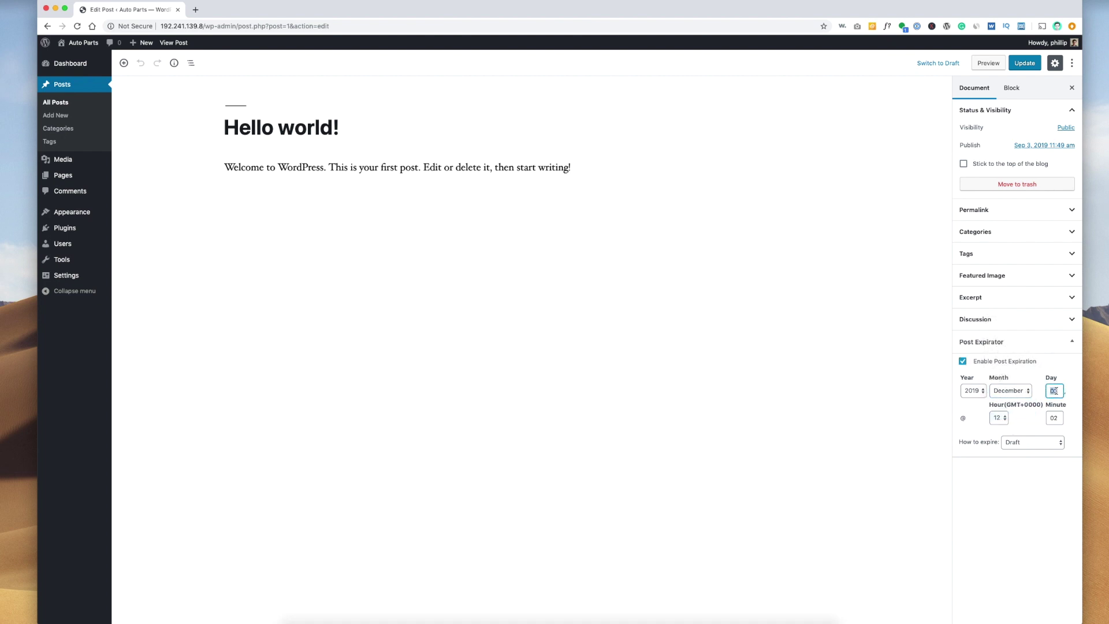
text(30)
click(1021, 426)
click(1004, 420)
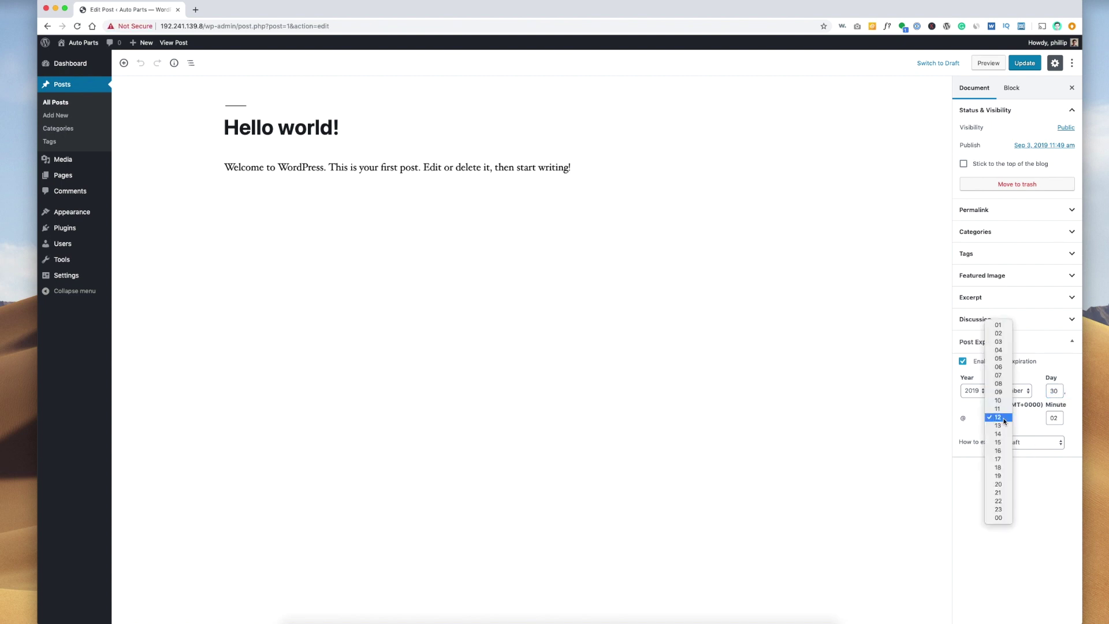
click(998, 417)
drag(963, 442, 989, 444)
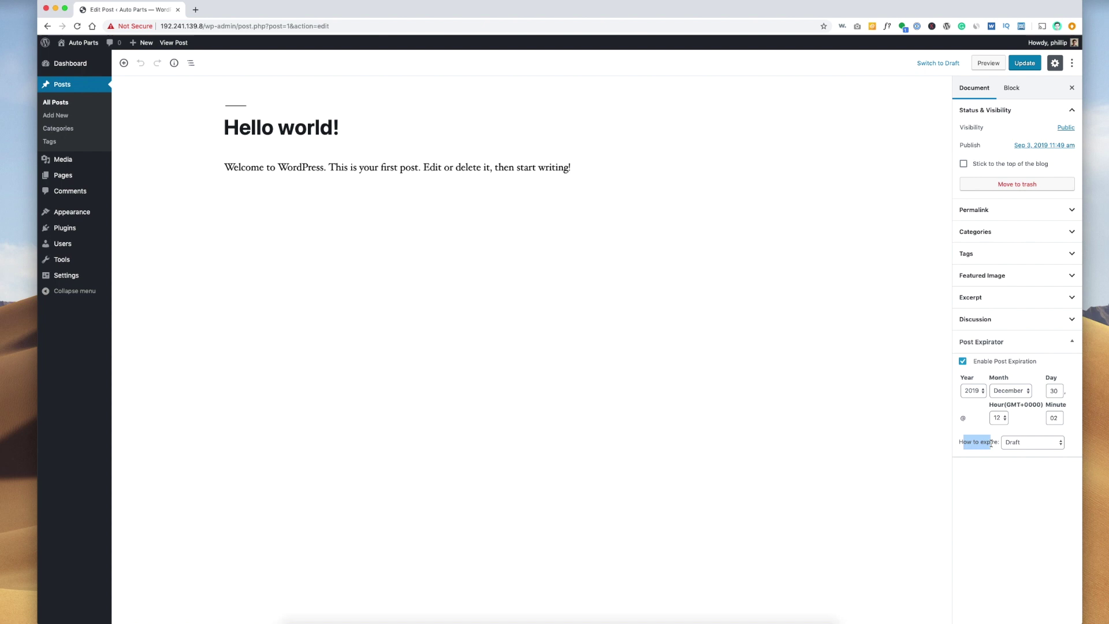
click(1033, 442)
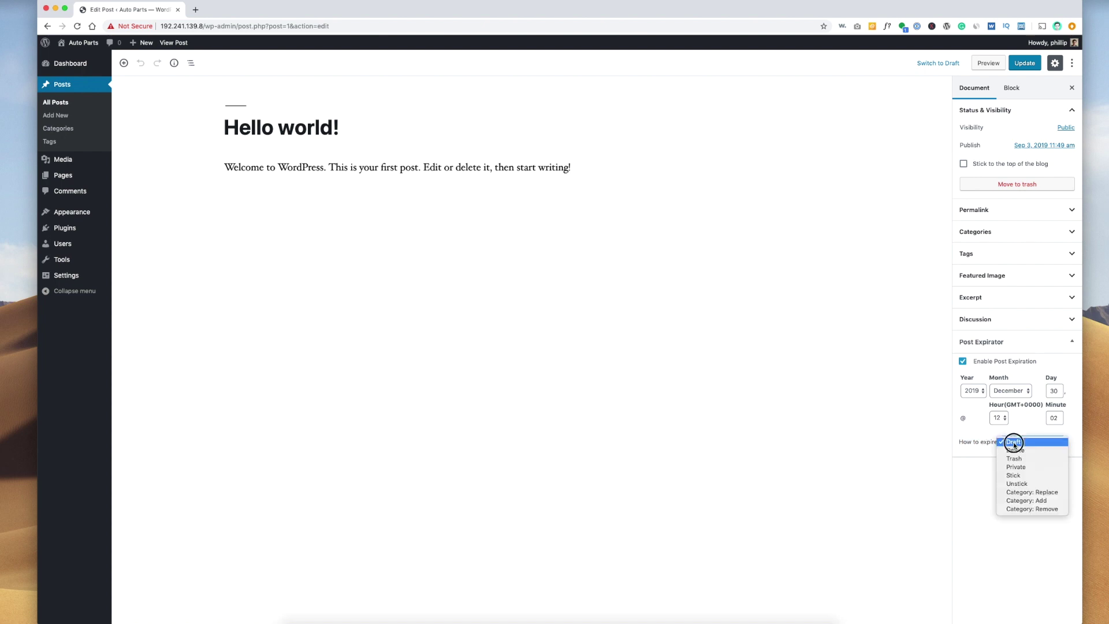
click(1040, 444)
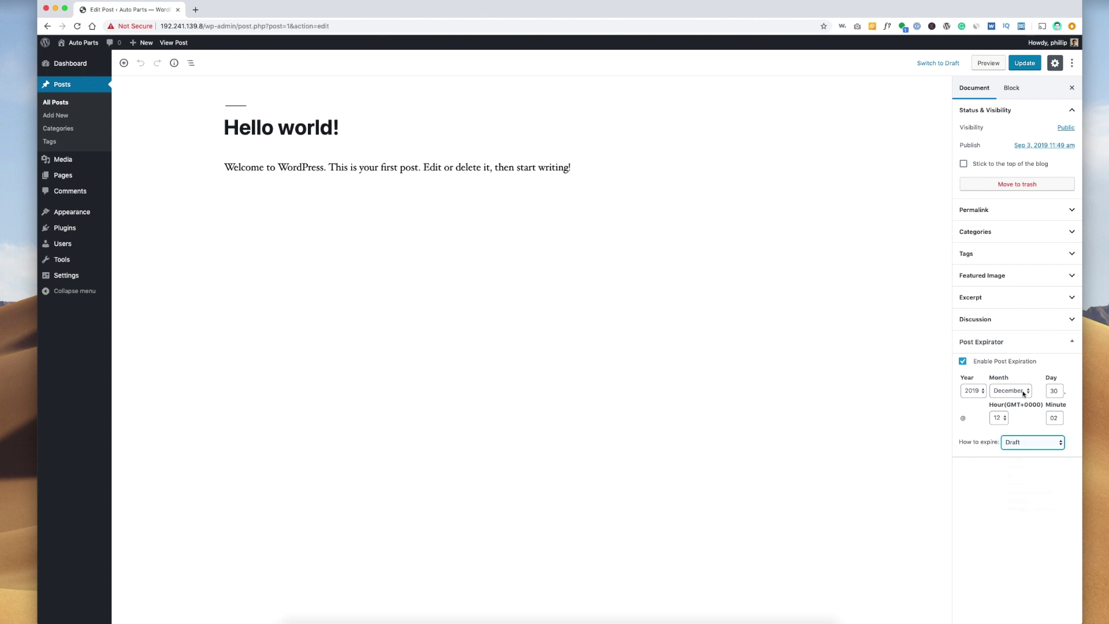
- Update the post, then sort All Posts by Expires to confirm December 30, 2019 12:02 pm
click(1020, 64)
click(648, 327)
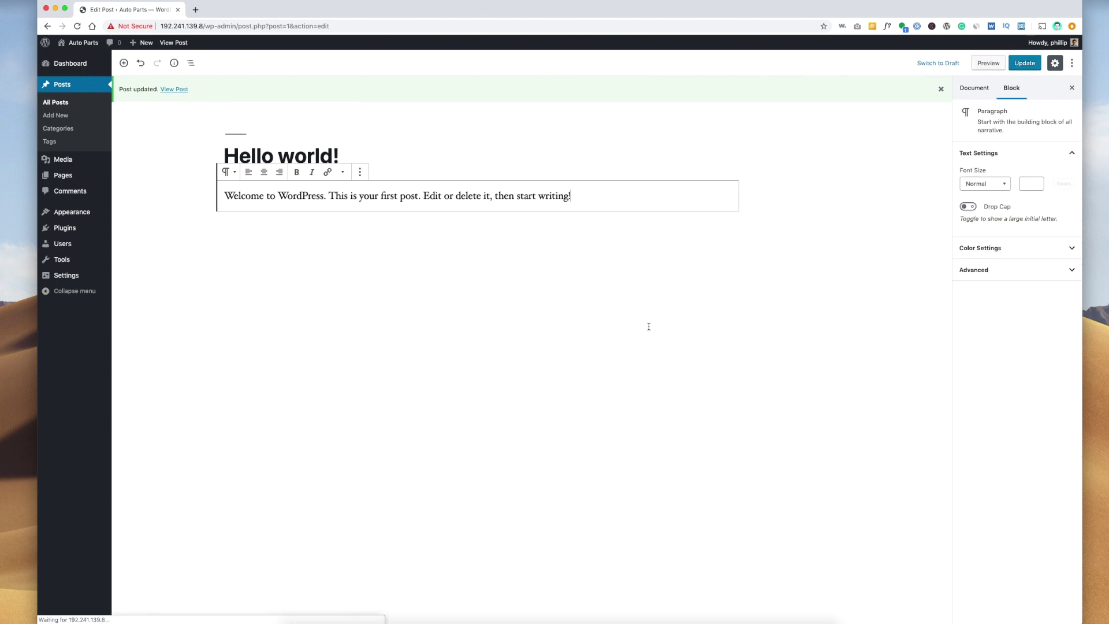
click(84, 86)
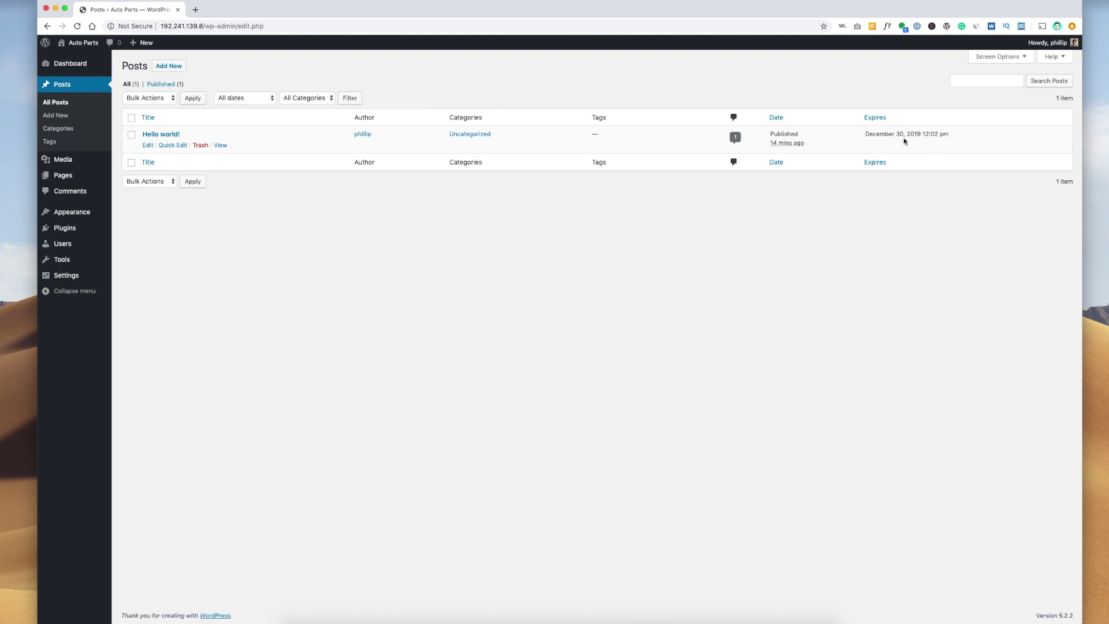
click(878, 118)
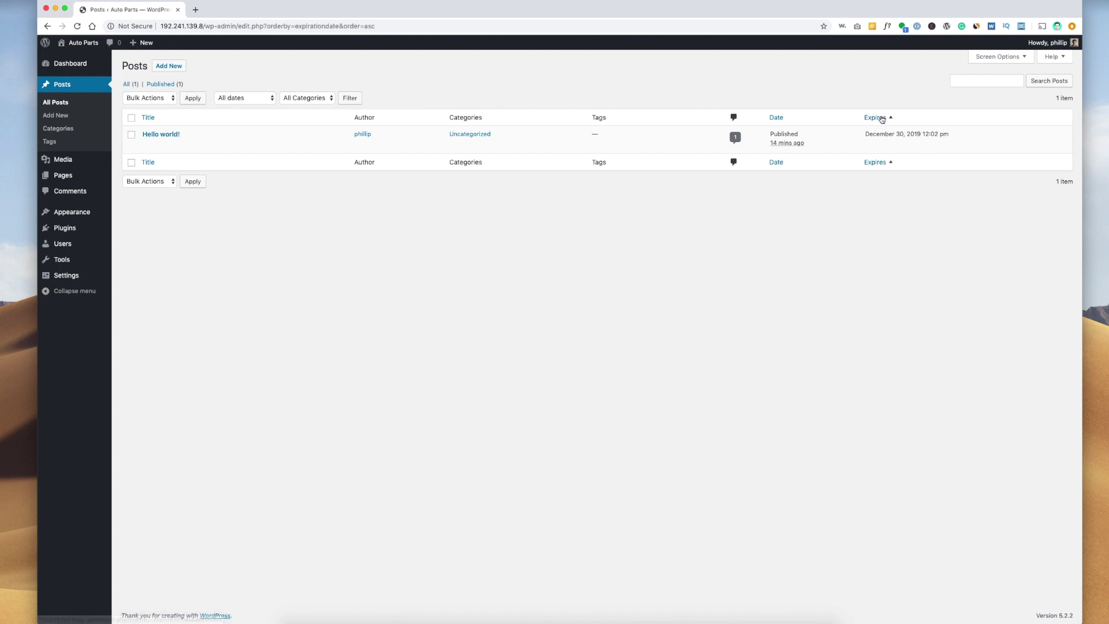
click(882, 120)
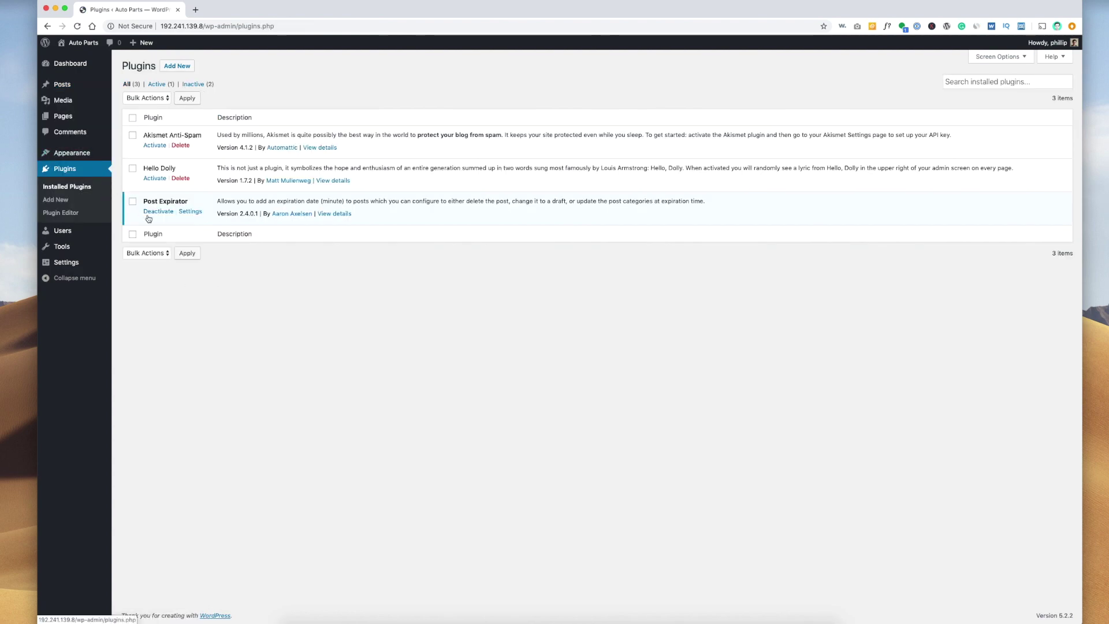
- Open the Post Expirator settings and review the default expiration category, toggling Uncategorized
click(193, 214)
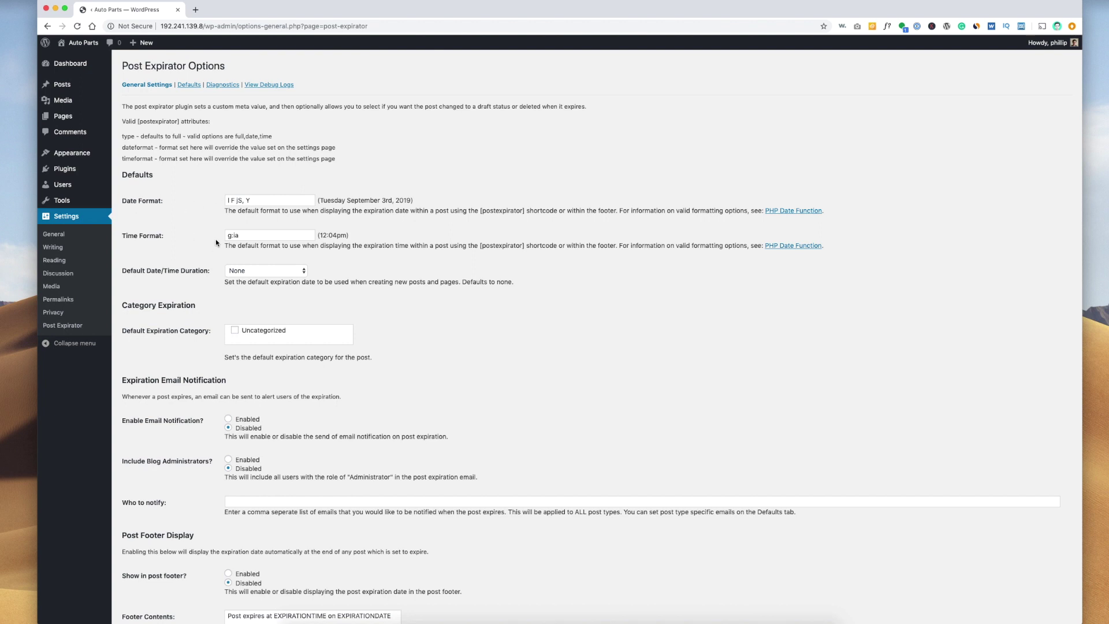
scroll(306, 238, down, 3)
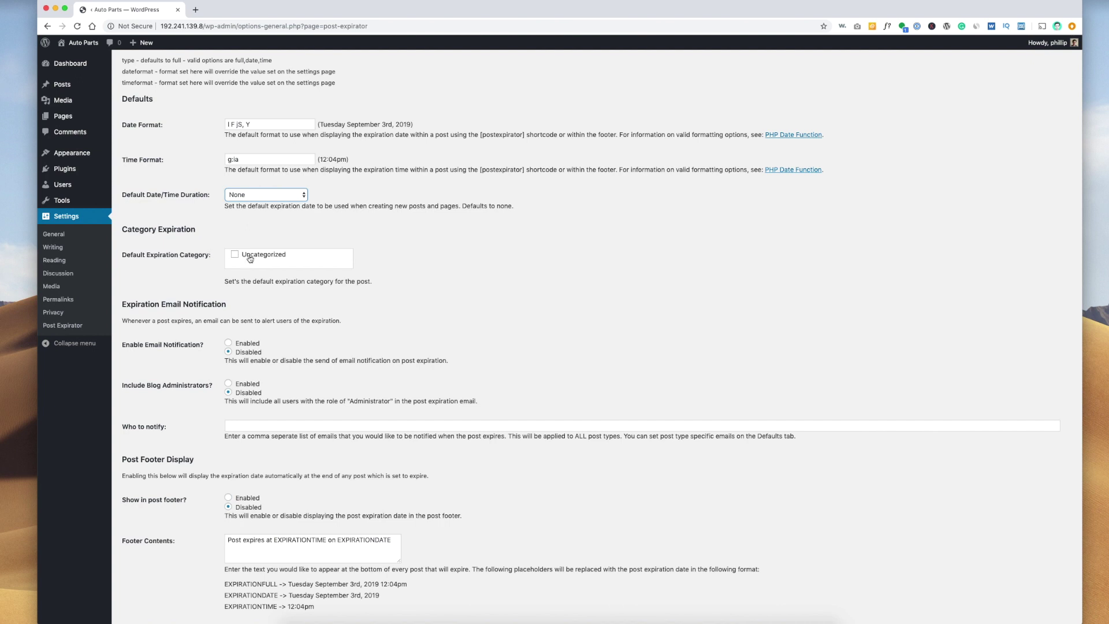
click(235, 255)
scroll(210, 261, down, 2)
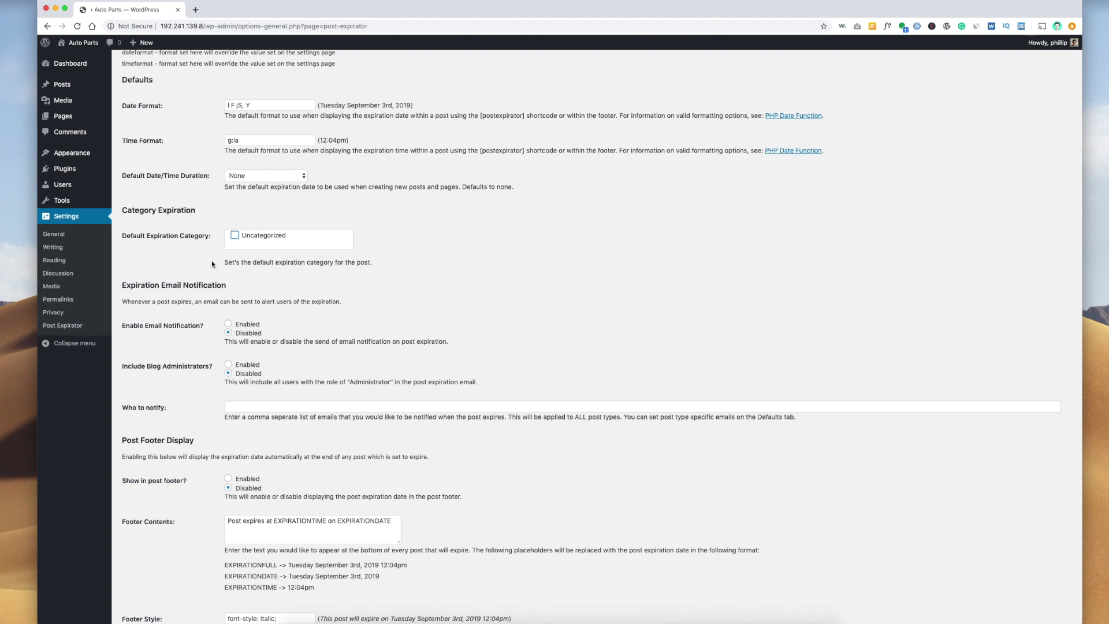
click(396, 248)
- Scroll down to the email notification options and select the Who to notify field
scroll(272, 261, down, 3)
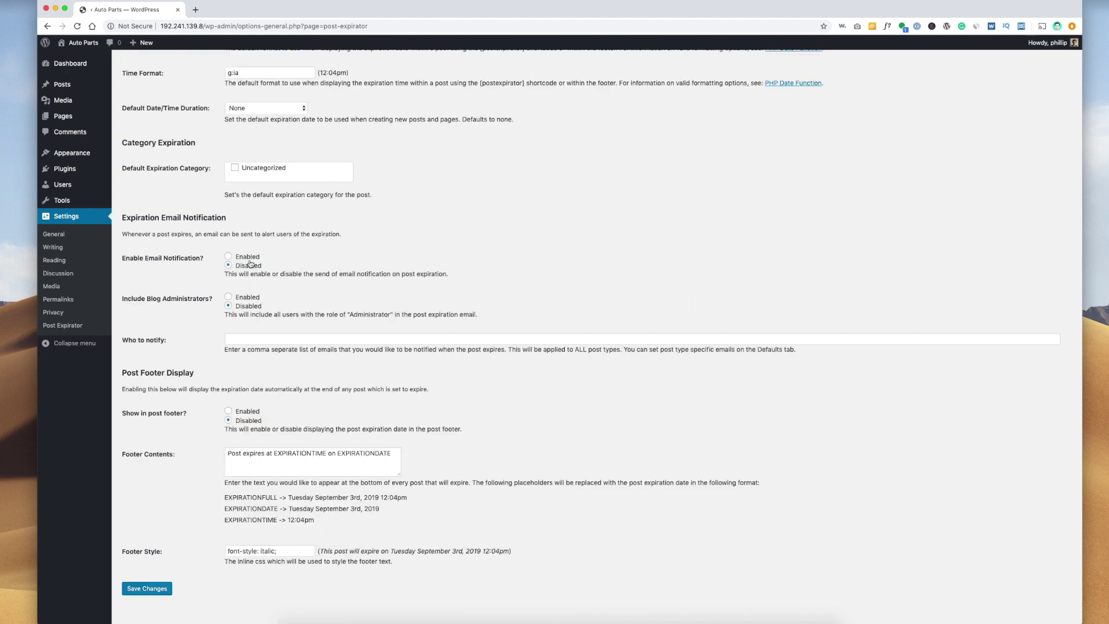
scroll(250, 263, down, 1)
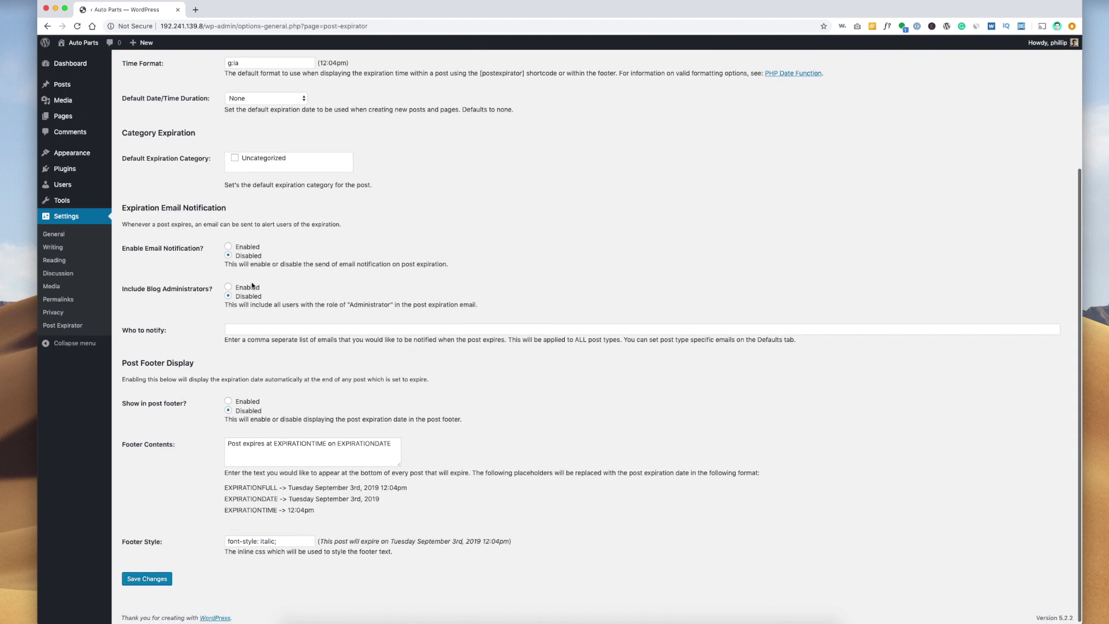
scroll(265, 286, down, 1)
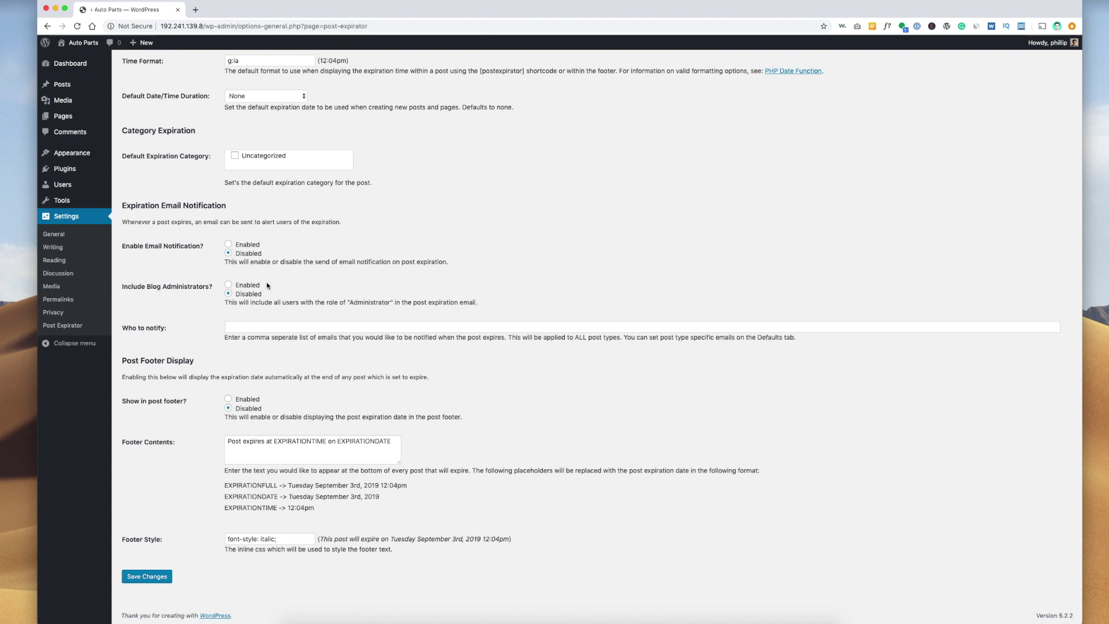
click(260, 326)
click(434, 355)
click(404, 327)
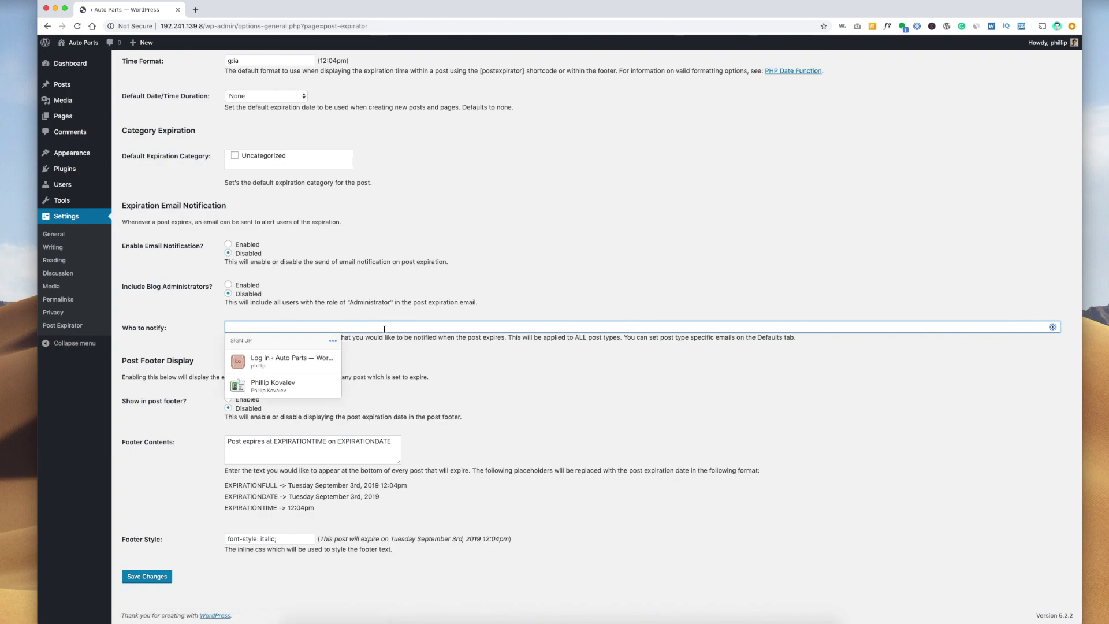